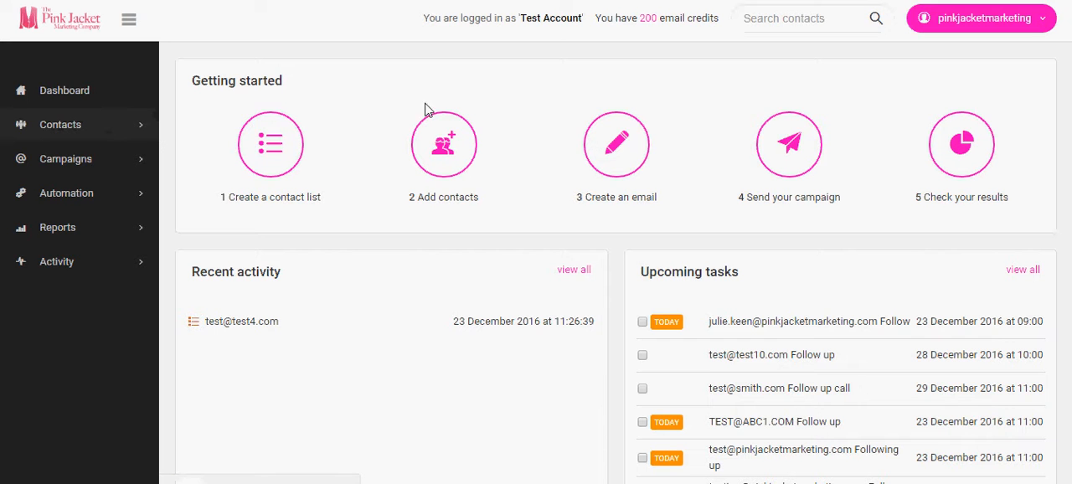
- Start a new email campaign and open the Property Developer template from the Modern templates
{"action": "left_click", "coordinate": [72, 165]}
{"action": "left_click", "coordinate": [84, 195]}
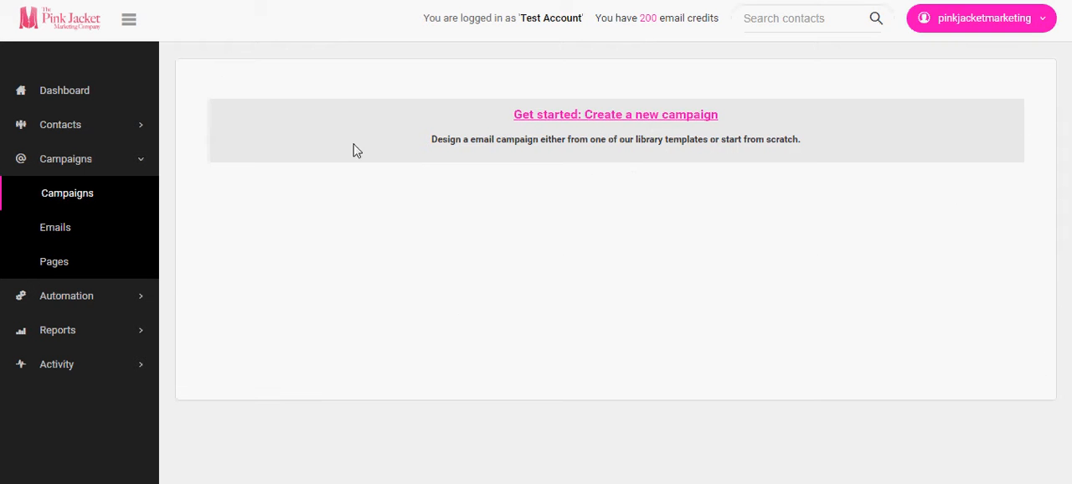
{"action": "left_click", "coordinate": [577, 118]}
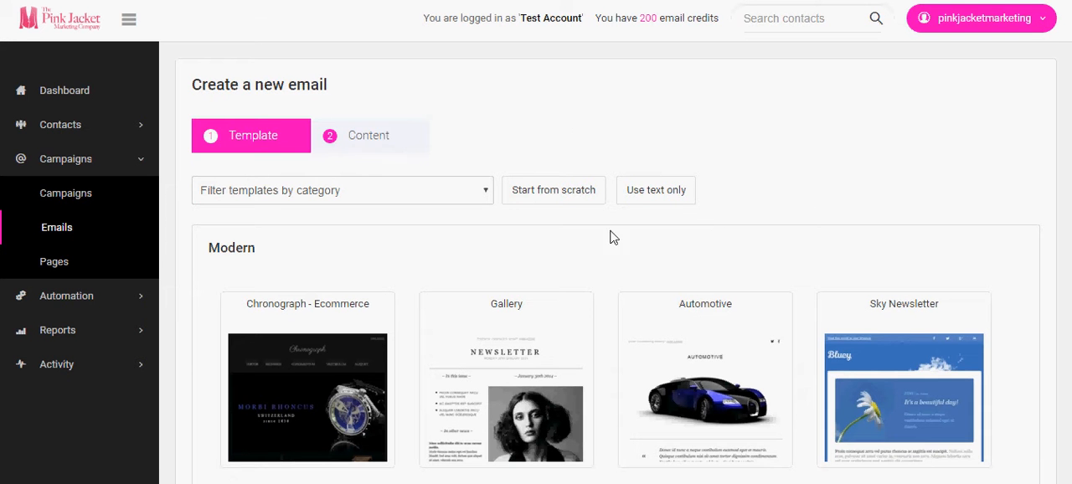
{"action": "scroll", "coordinate": [612, 238], "scroll_direction": "down", "scroll_amount": 5}
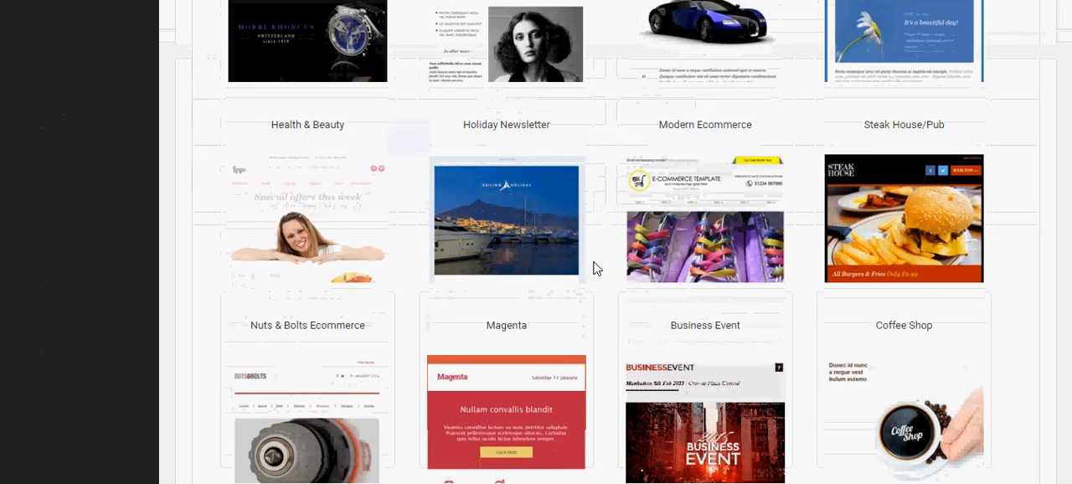
{"action": "scroll", "coordinate": [578, 227], "scroll_direction": "down", "scroll_amount": 5}
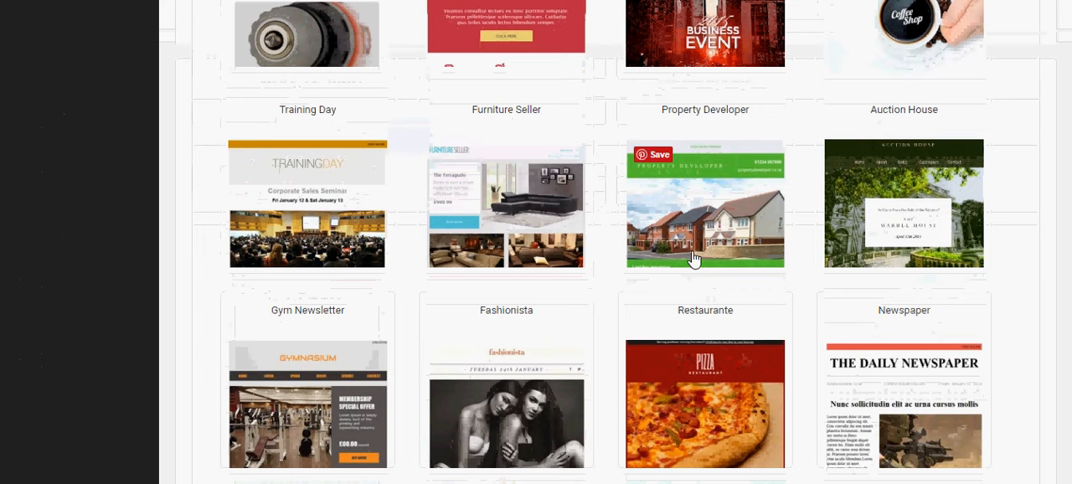
{"action": "left_click", "coordinate": [687, 206]}
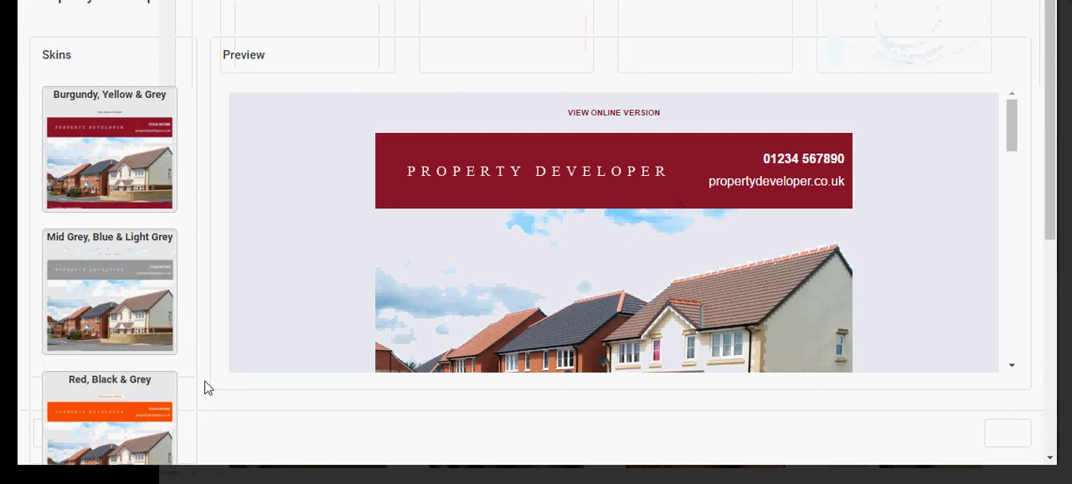
- Choose the Blue, Red & Grey skin for the Property Developer template and use it for the email
{"action": "scroll", "coordinate": [107, 271], "scroll_direction": "down", "scroll_amount": 3}
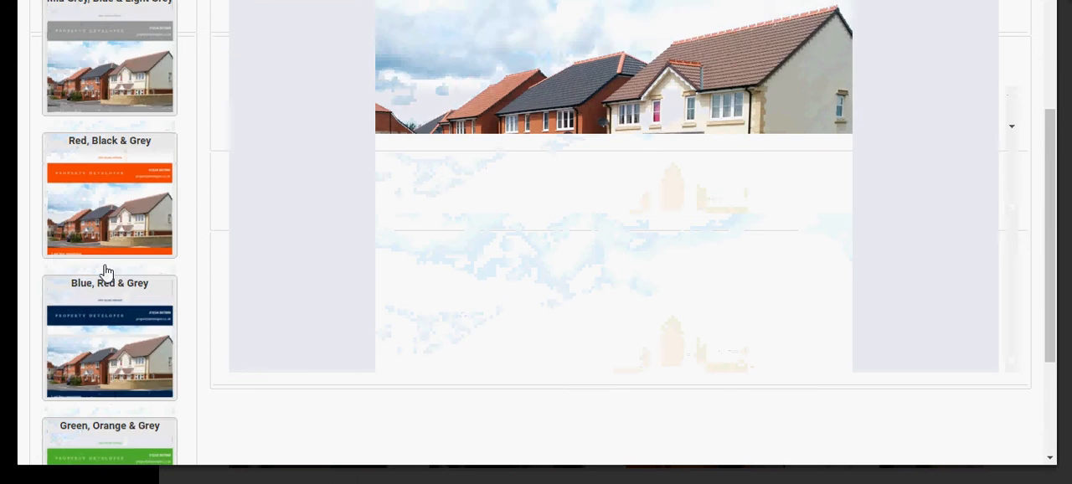
{"action": "scroll", "coordinate": [107, 271], "scroll_direction": "down", "scroll_amount": 1}
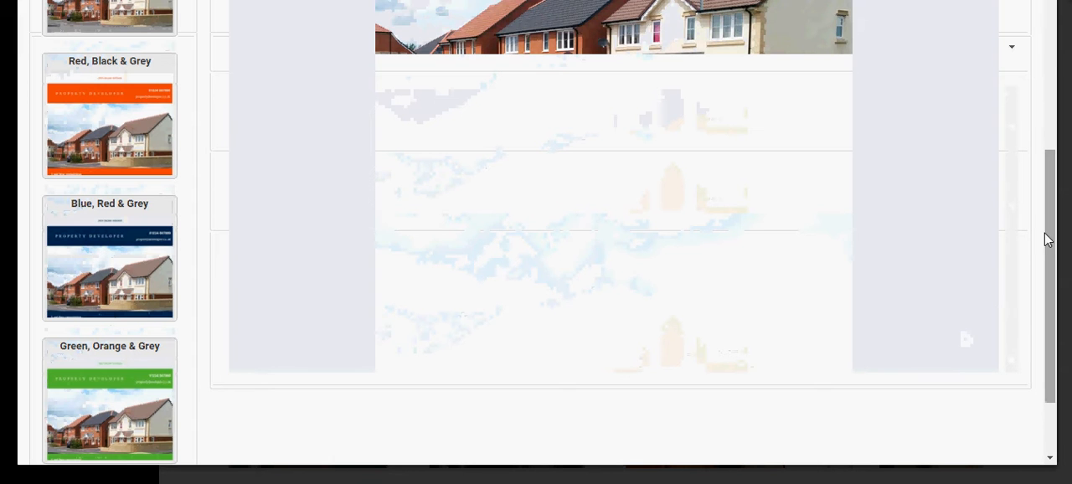
{"action": "left_click_drag", "start_coordinate": [1048, 227], "coordinate": [1052, 431]}
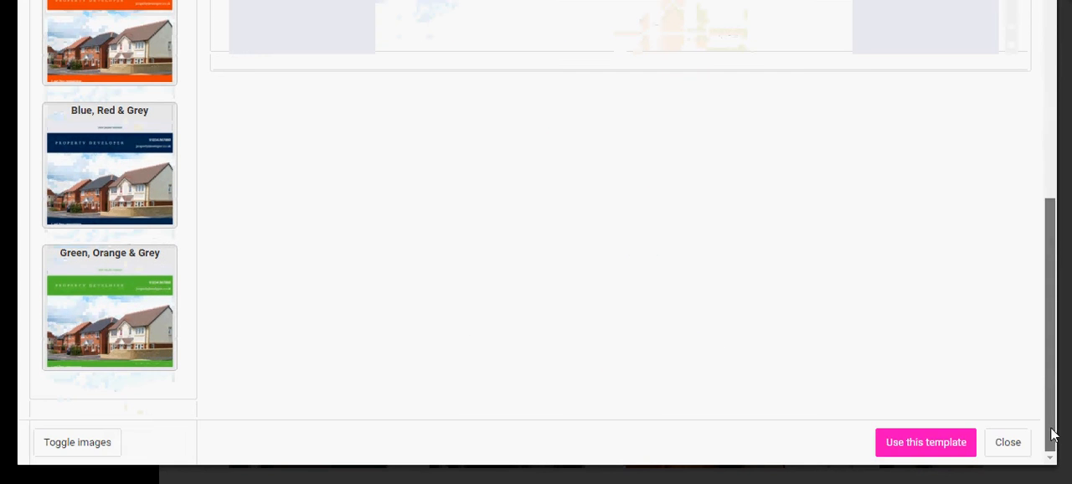
{"action": "left_click", "coordinate": [900, 444]}
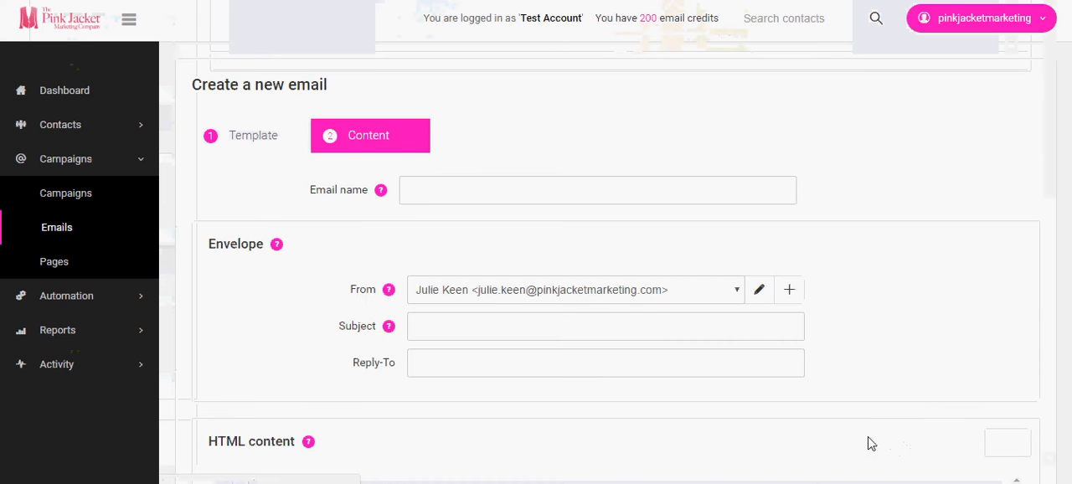
- Name the new email "test"
{"action": "left_click", "coordinate": [423, 190]}
{"action": "type", "text": "T"}
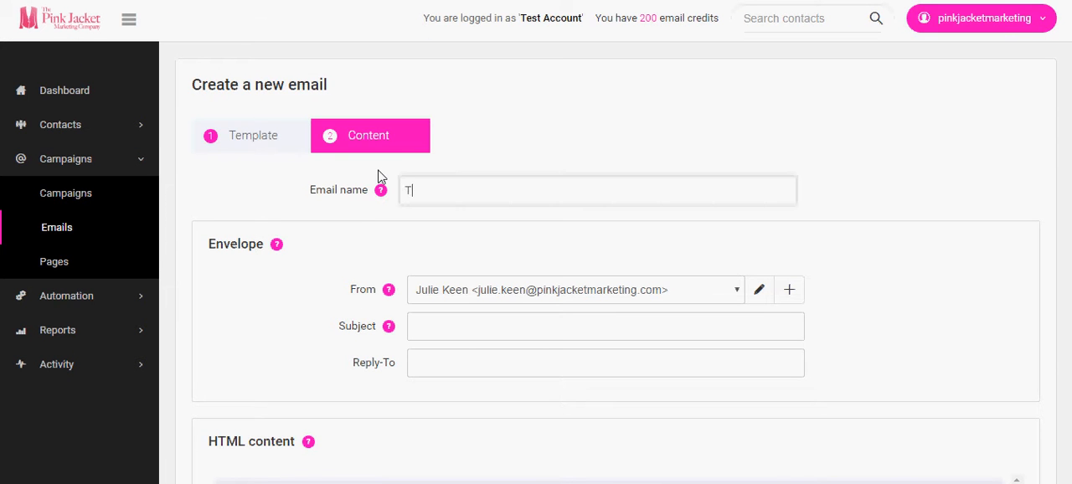
{"action": "type", "text": "est"}
{"action": "left_click", "coordinate": [407, 214]}
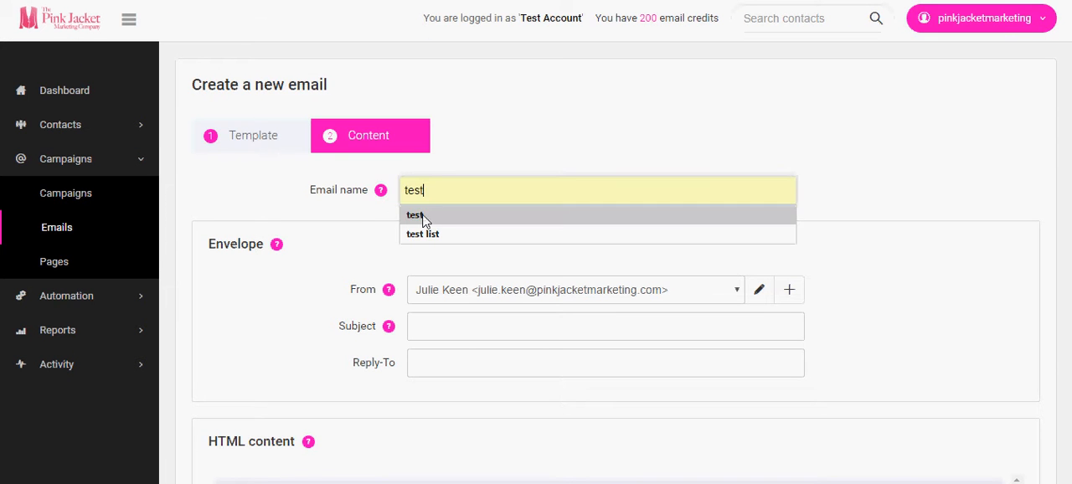
- Set the email's subject to "New Homes" and fill in the reply-to email address
{"action": "left_click", "coordinate": [453, 324]}
{"action": "double_click", "coordinate": [452, 323]}
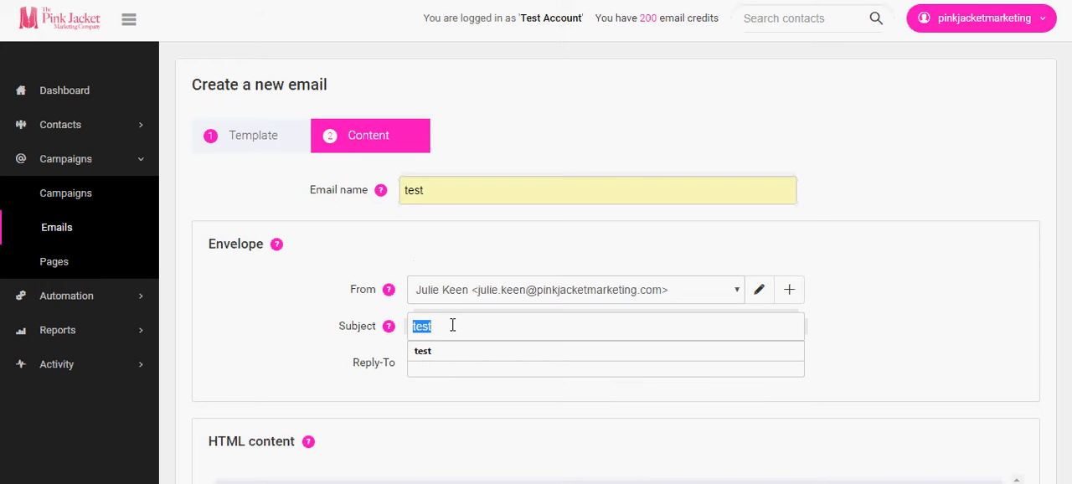
{"action": "type", "text": "N"}
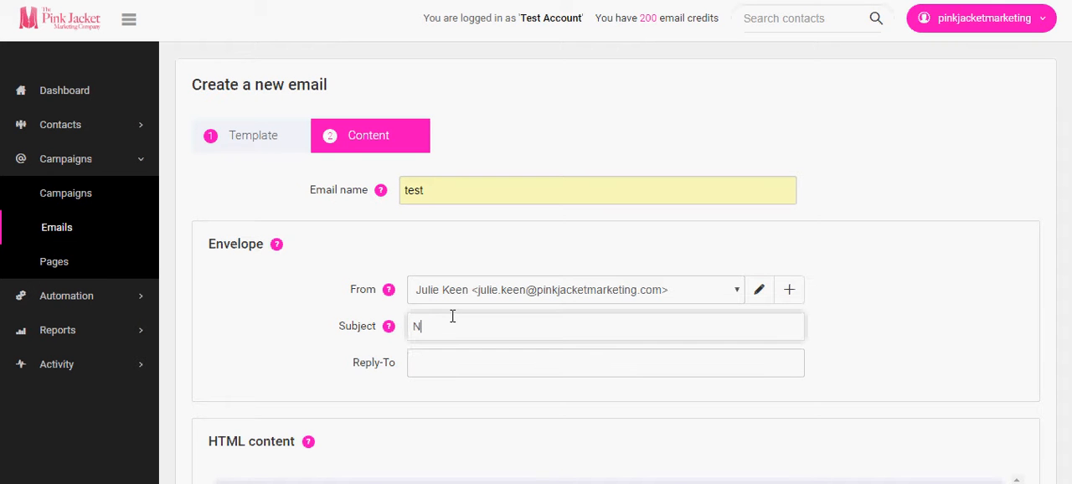
{"action": "type", "text": "ew Homes"}
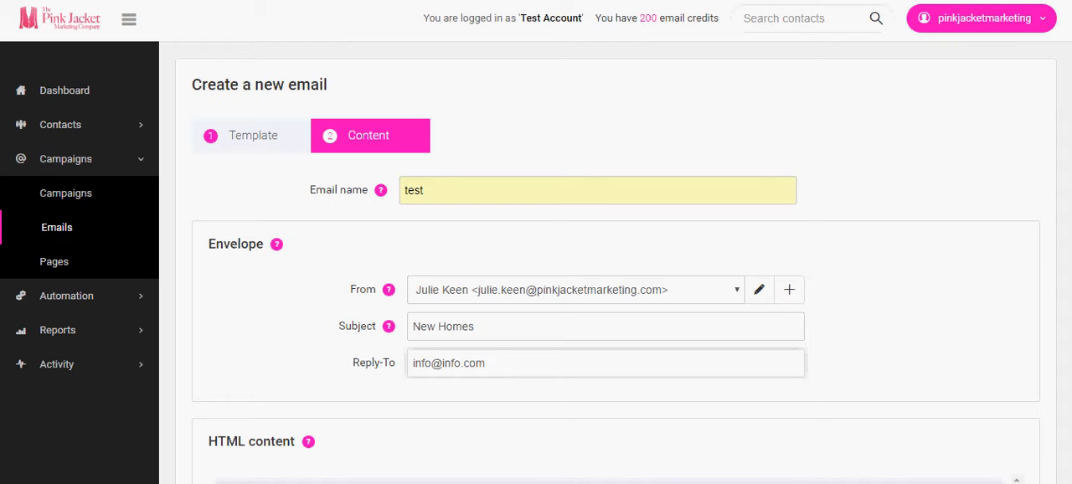
{"action": "left_click", "coordinate": [261, 325]}
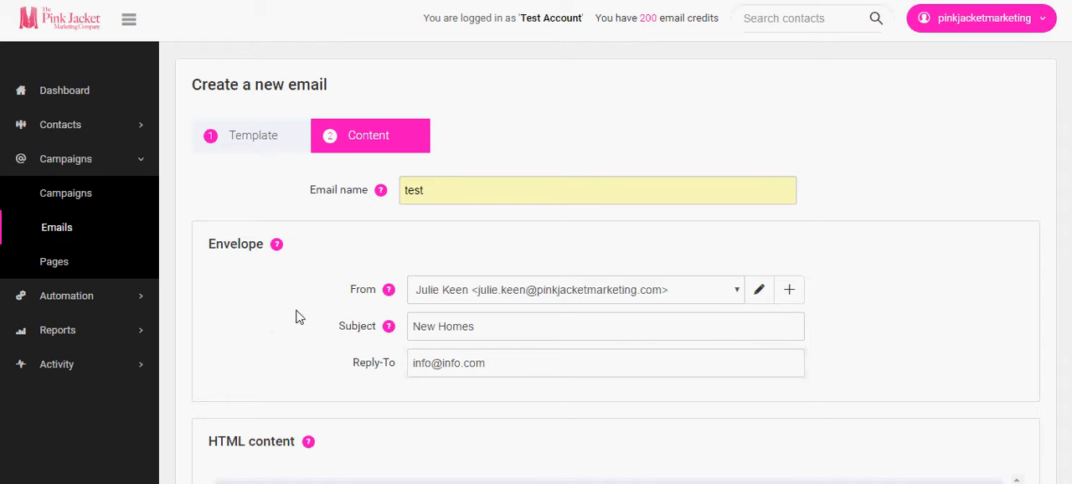
- Change the email name to "test 3", then save the email and proceed to sending it
{"action": "type", "text": "3"}
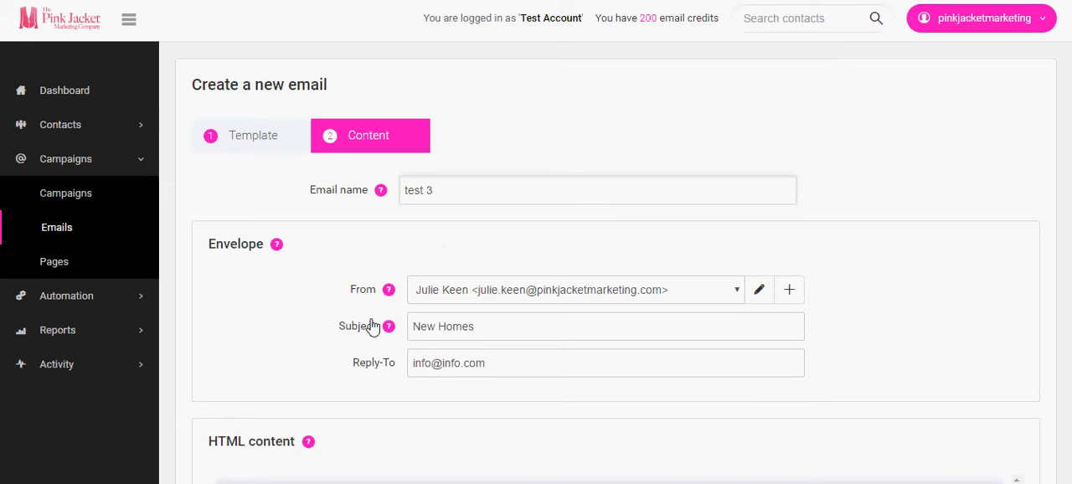
{"action": "scroll", "coordinate": [376, 271], "scroll_direction": "down", "scroll_amount": 4}
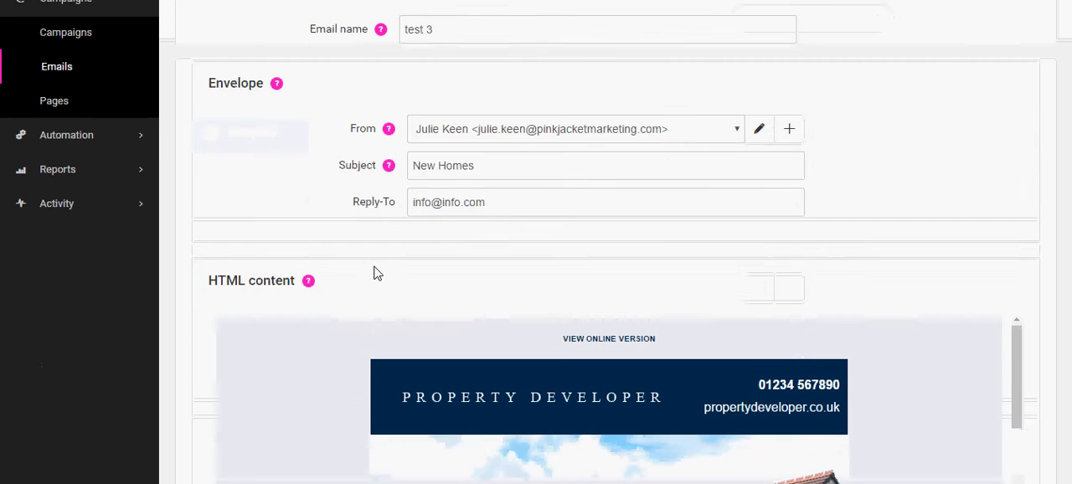
{"action": "scroll", "coordinate": [199, 200], "scroll_direction": "down", "scroll_amount": 8}
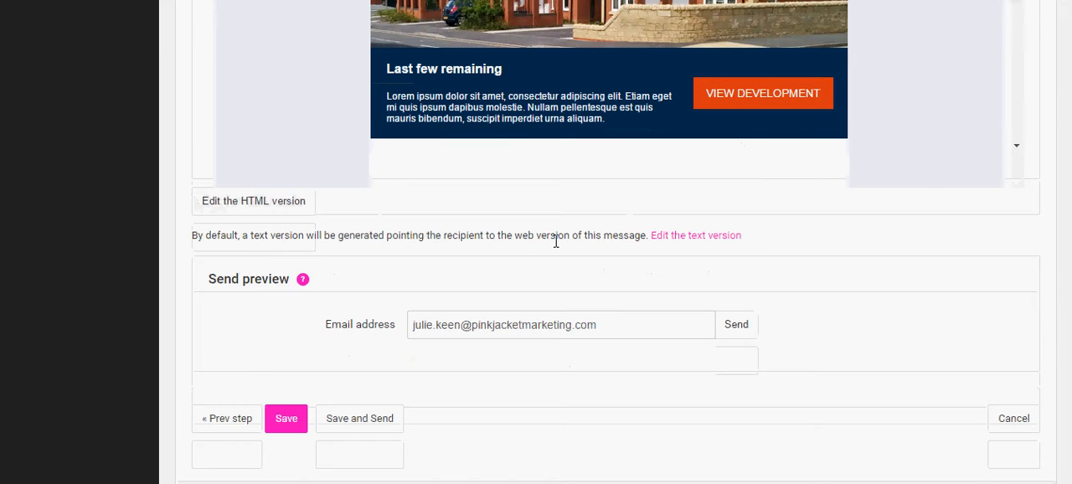
{"action": "scroll", "coordinate": [536, 238], "scroll_direction": "down", "scroll_amount": 3}
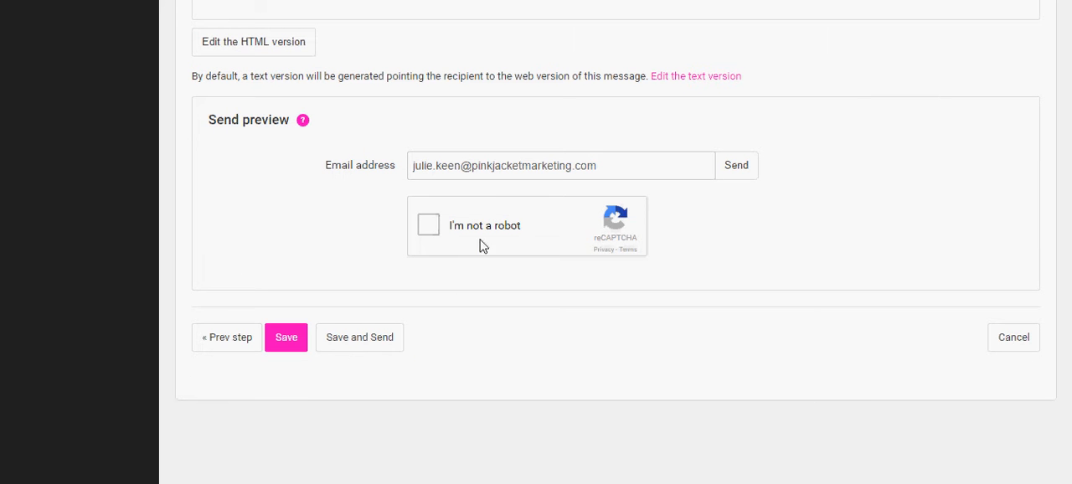
{"action": "left_click", "coordinate": [358, 337]}
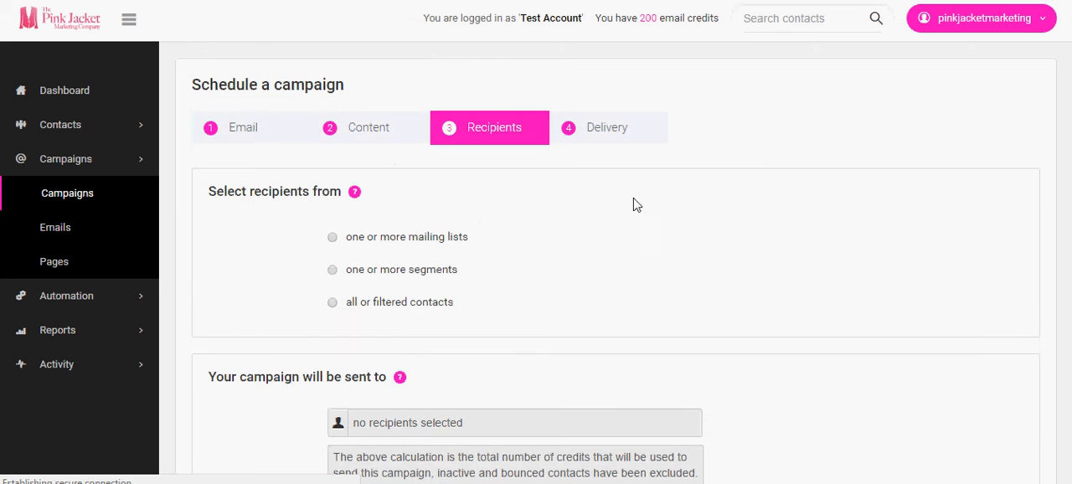
- Select the campaign recipients from mailing lists and add the Master List
{"action": "scroll", "coordinate": [637, 199], "scroll_direction": "down", "scroll_amount": 1}
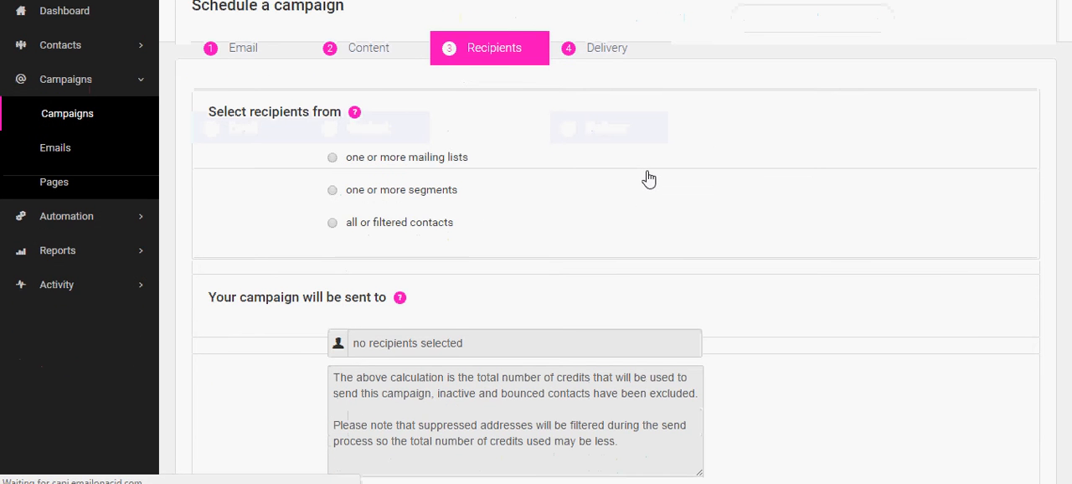
{"action": "scroll", "coordinate": [649, 172], "scroll_direction": "up", "scroll_amount": 1}
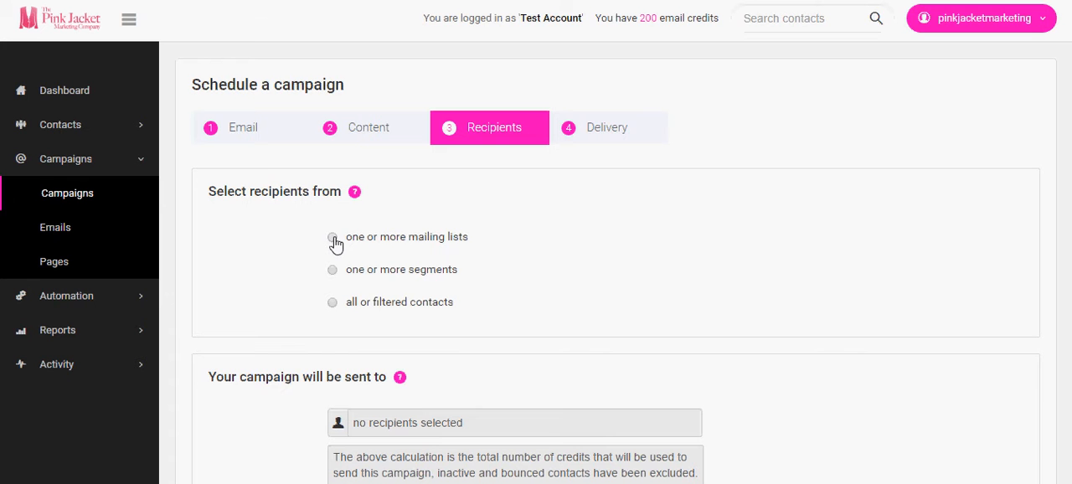
{"action": "left_click", "coordinate": [334, 240]}
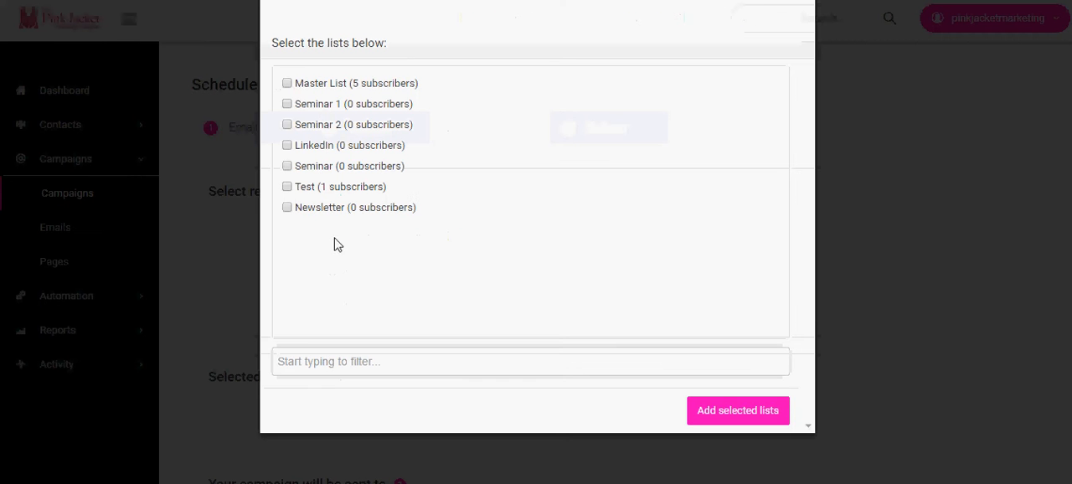
{"action": "left_click", "coordinate": [288, 85]}
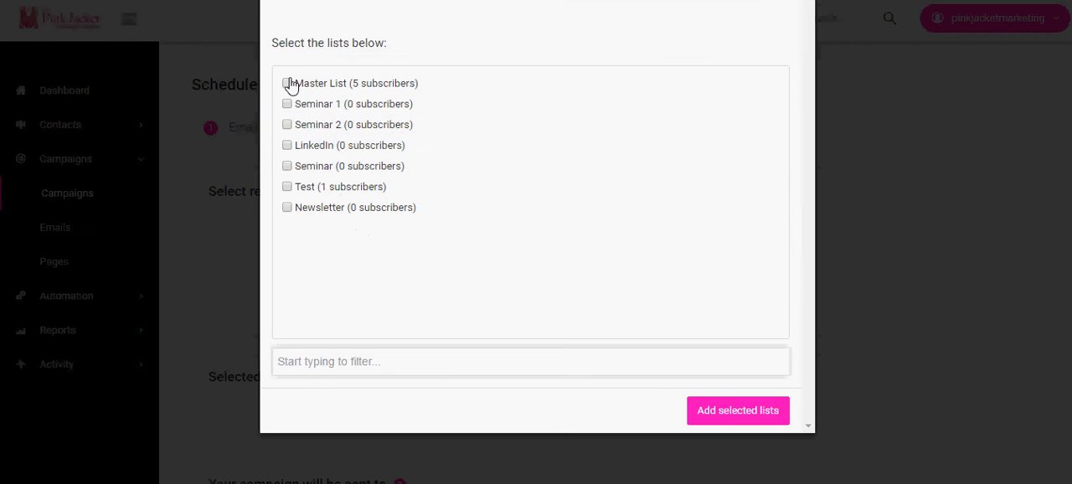
{"action": "left_click", "coordinate": [724, 416]}
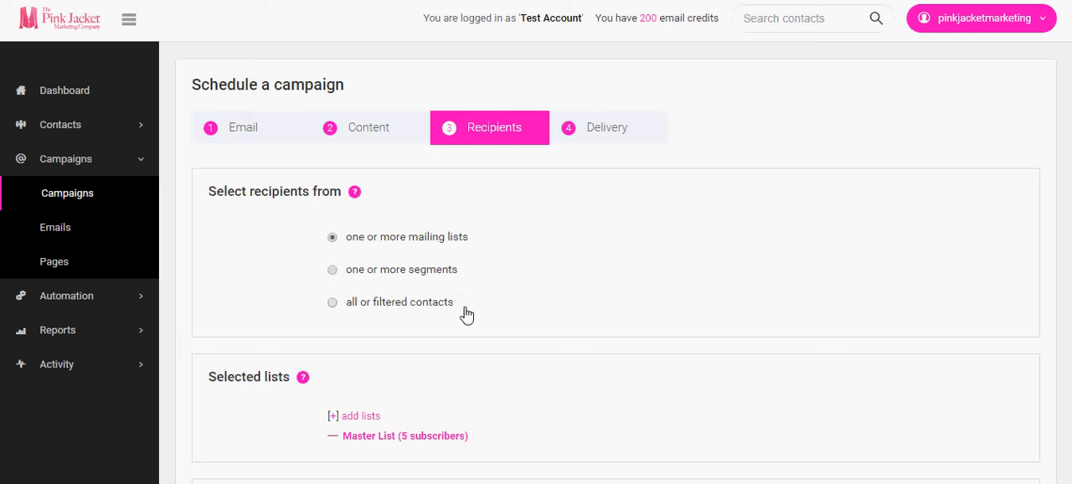
- Filter the campaign's recipients with a contact fields rule where Hot Lead is No, and apply the filter
{"action": "scroll", "coordinate": [482, 295], "scroll_direction": "down", "scroll_amount": 2}
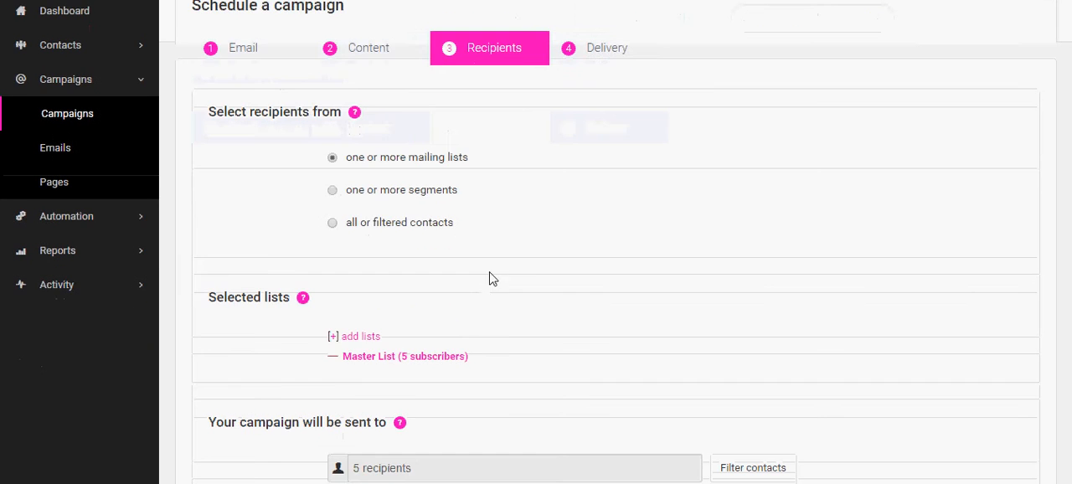
{"action": "scroll", "coordinate": [492, 278], "scroll_direction": "down", "scroll_amount": 2}
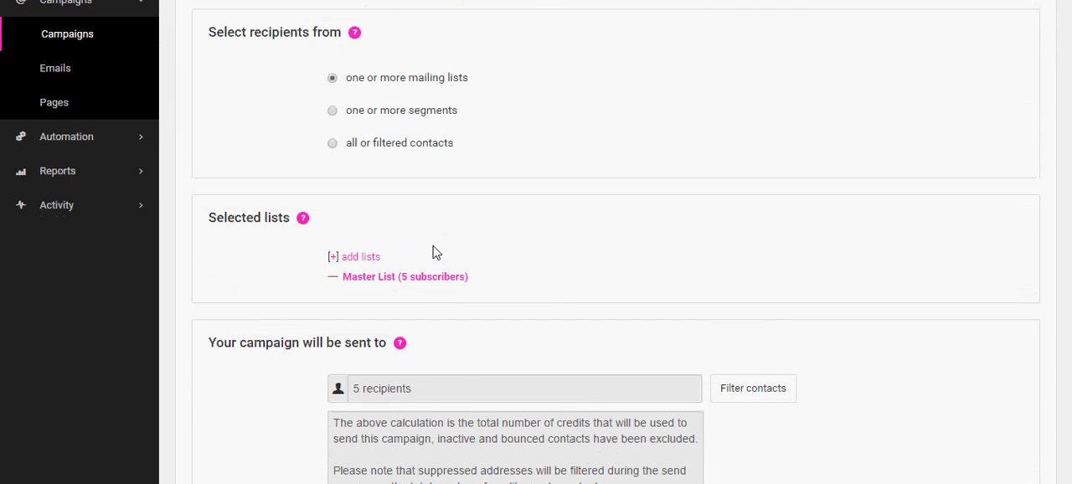
{"action": "scroll", "coordinate": [433, 249], "scroll_direction": "down", "scroll_amount": 2}
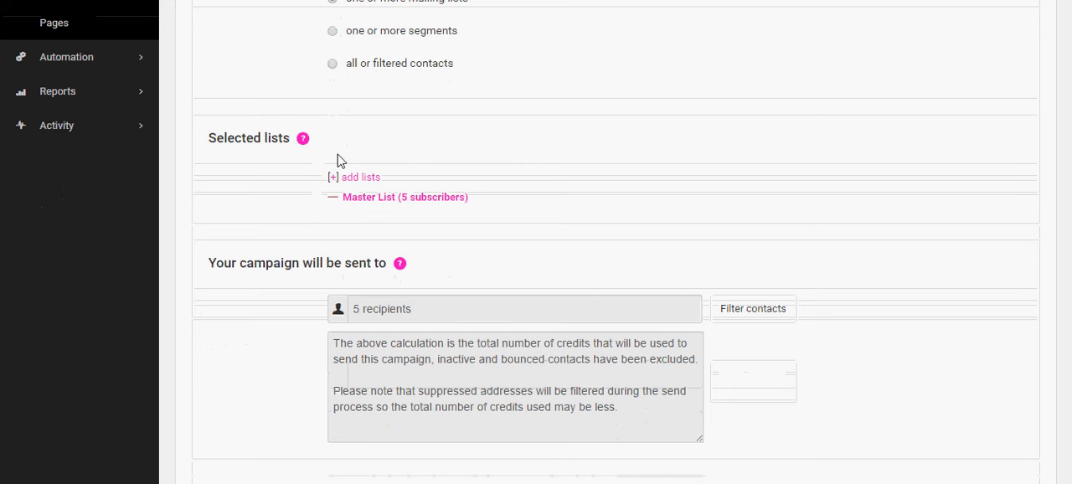
{"action": "left_click", "coordinate": [749, 310]}
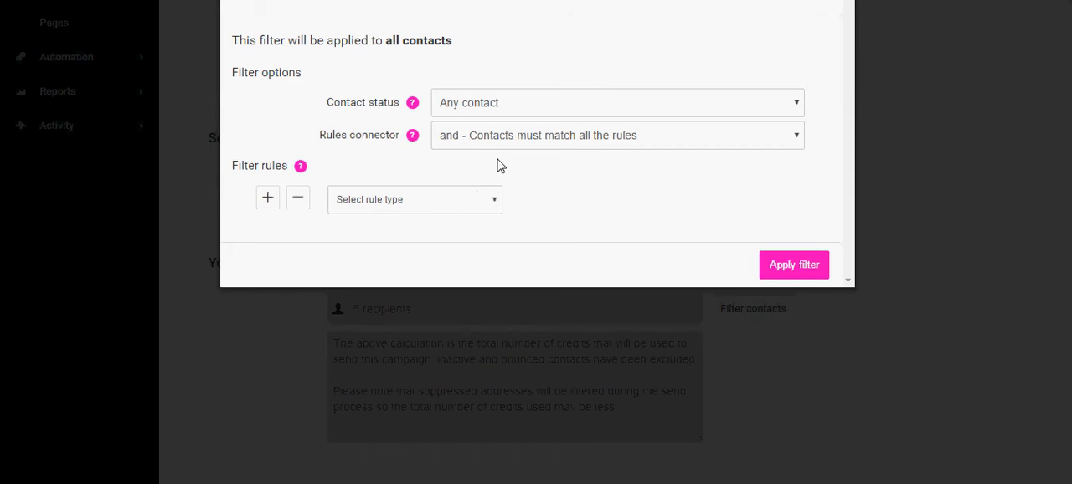
{"action": "left_click", "coordinate": [452, 208]}
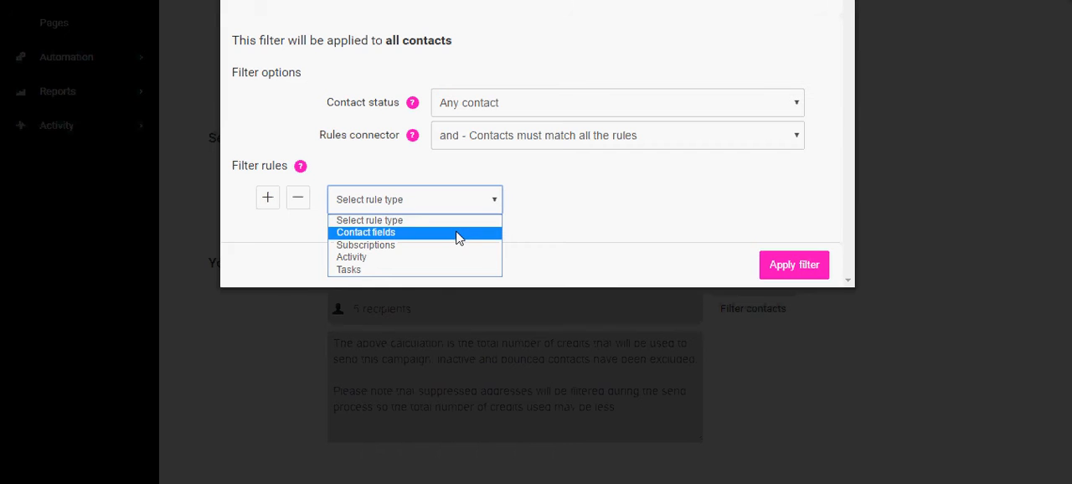
{"action": "left_click", "coordinate": [458, 235]}
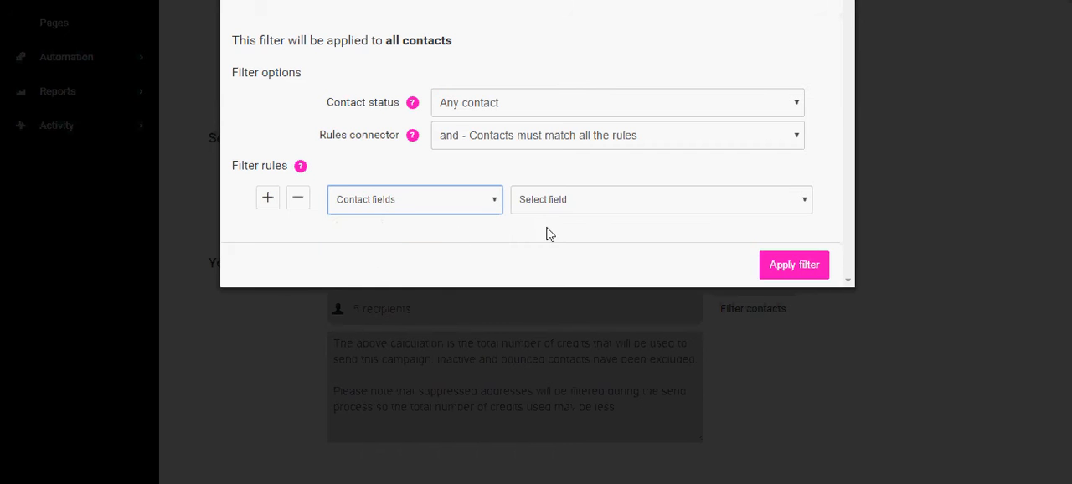
{"action": "left_click", "coordinate": [588, 210]}
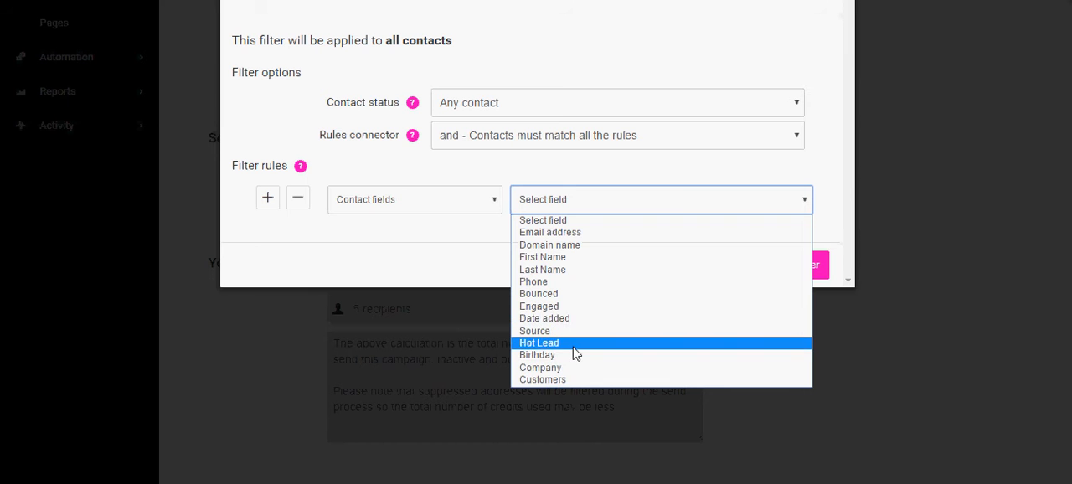
{"action": "left_click", "coordinate": [575, 352]}
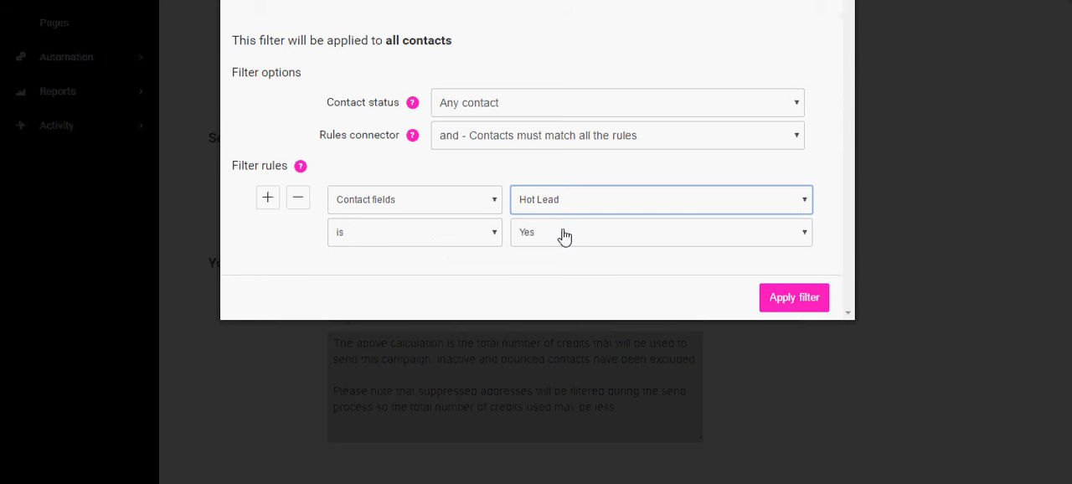
{"action": "left_click", "coordinate": [562, 240]}
{"action": "left_click", "coordinate": [562, 265]}
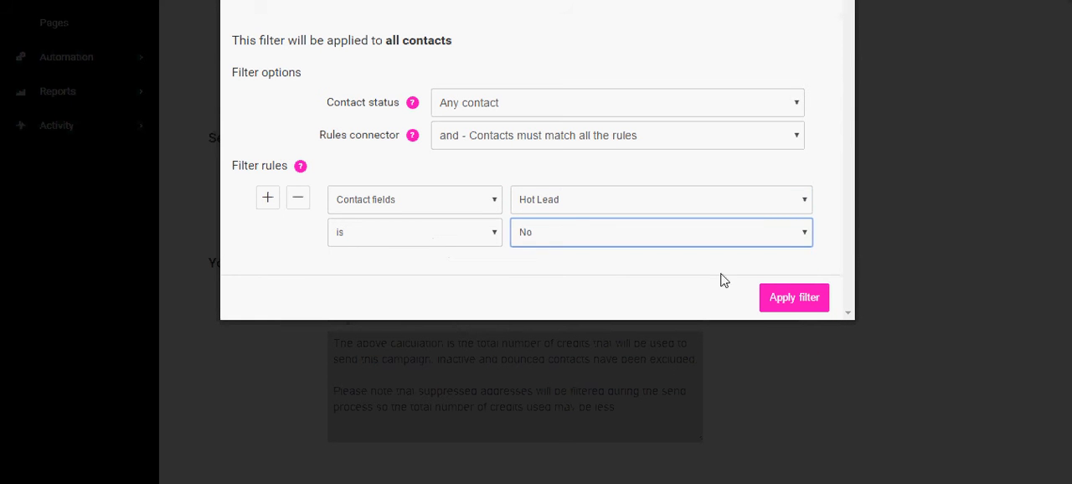
{"action": "left_click", "coordinate": [790, 307]}
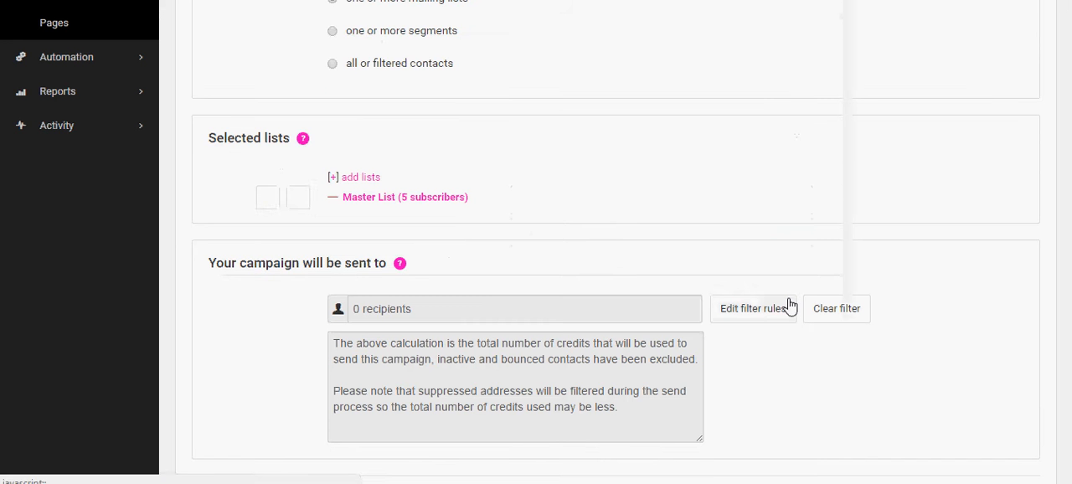
- Clear the filter on the Master List recipients and proceed to the campaign's delivery settings
{"action": "scroll", "coordinate": [399, 252], "scroll_direction": "down", "scroll_amount": 1}
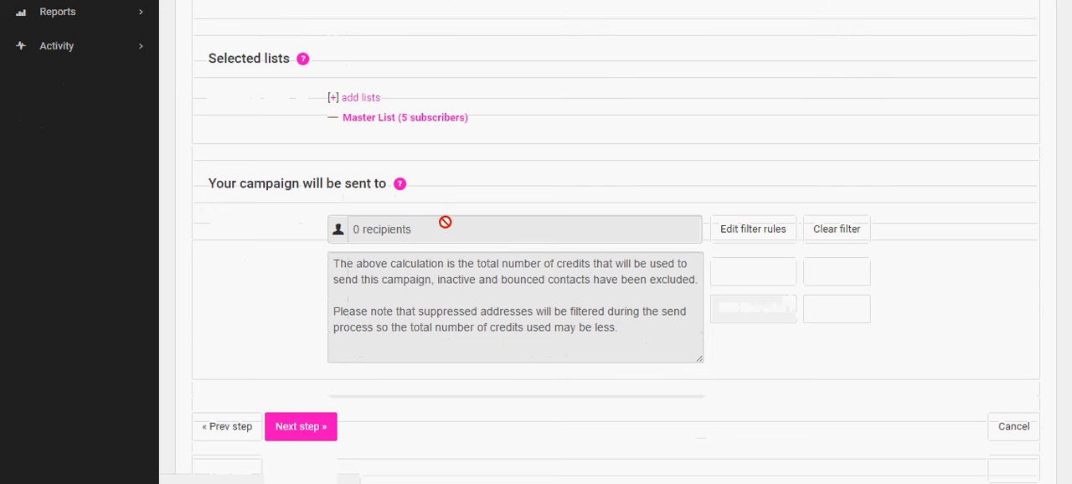
{"action": "left_click", "coordinate": [831, 231]}
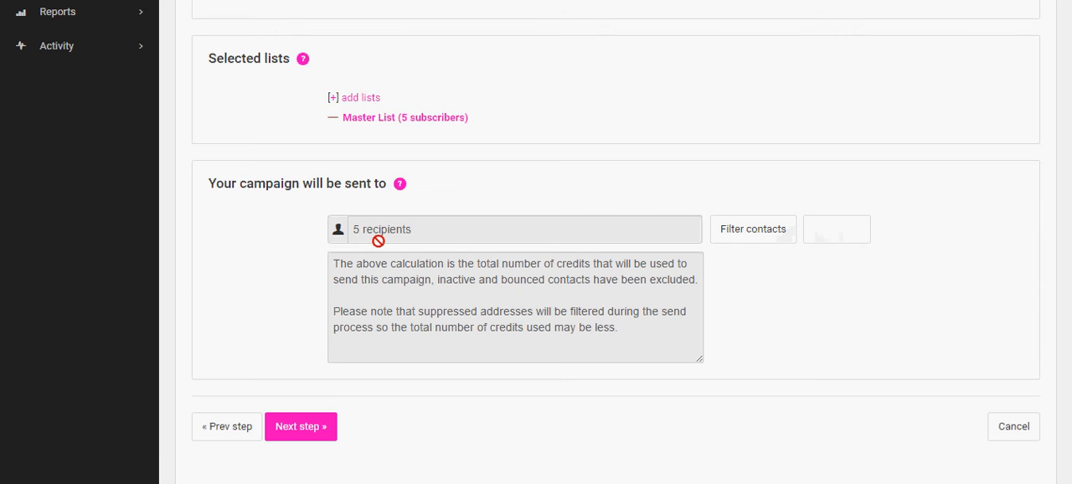
{"action": "left_click", "coordinate": [303, 433]}
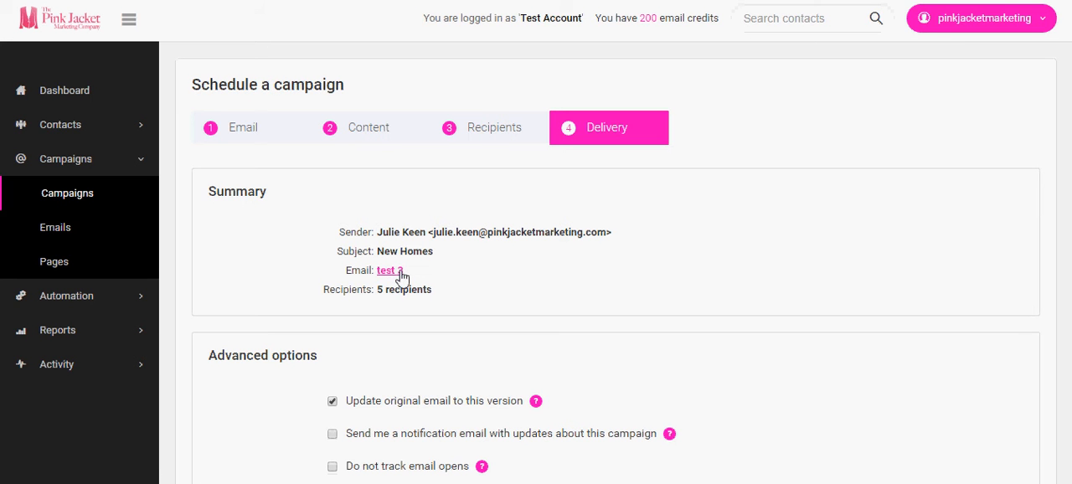
- Schedule the campaign for delivery at a later date and open the calendar for the delivery date
{"action": "scroll", "coordinate": [414, 285], "scroll_direction": "down", "scroll_amount": 4}
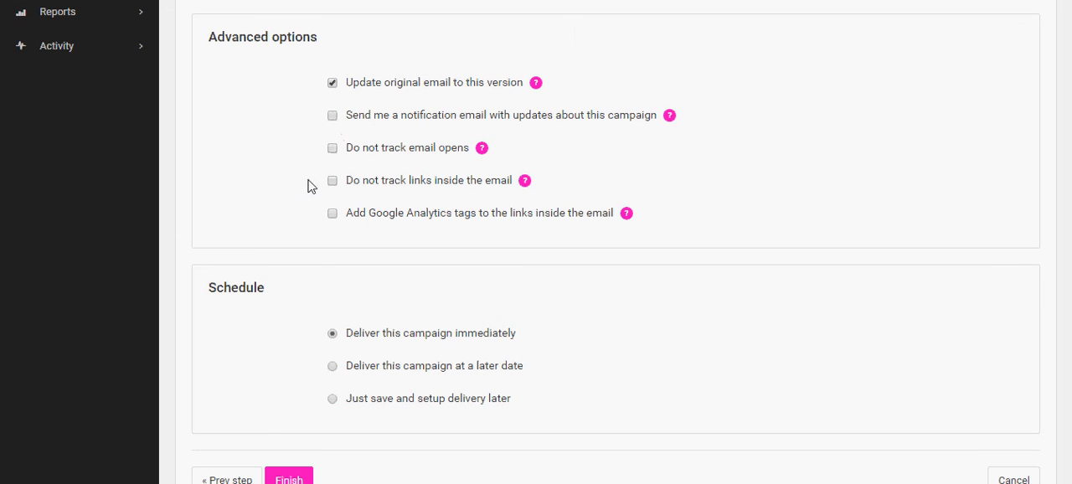
{"action": "scroll", "coordinate": [310, 189], "scroll_direction": "down", "scroll_amount": 3}
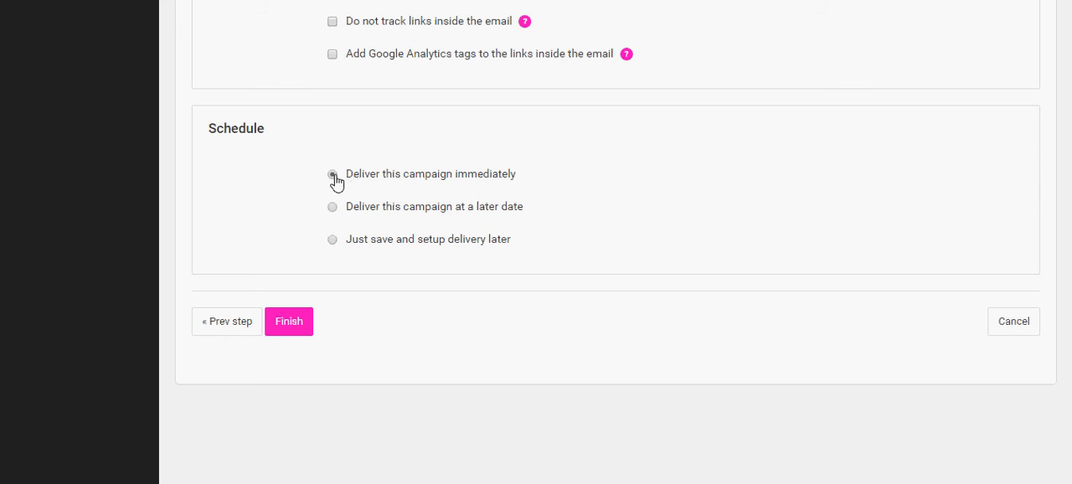
{"action": "left_click", "coordinate": [332, 208]}
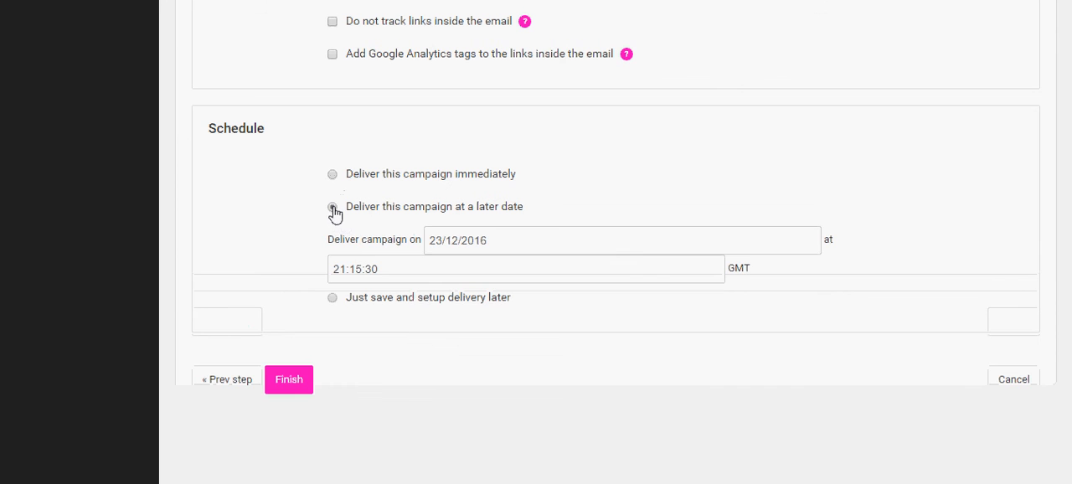
{"action": "left_click", "coordinate": [523, 238]}
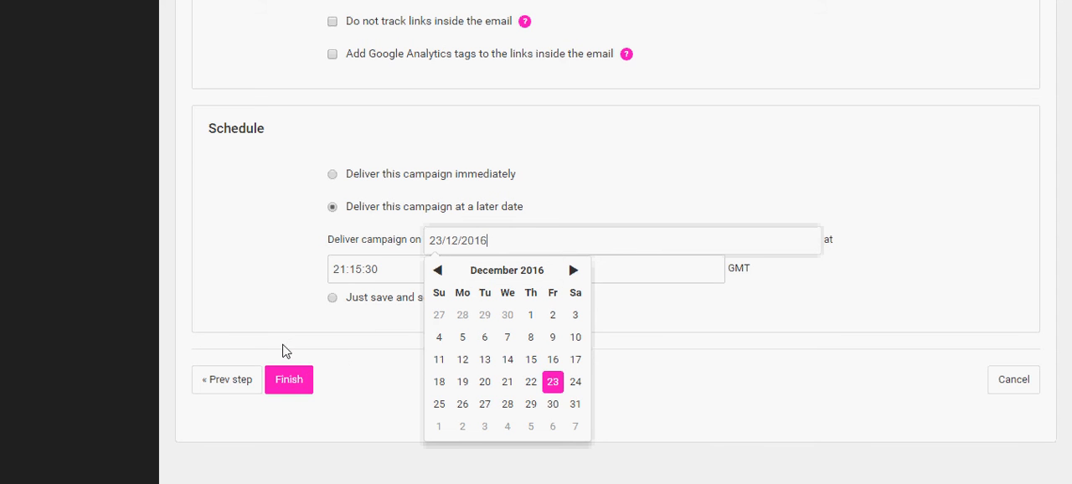
- Leave the campaign for the dashboard, open the saved emails and start sending the "Testing email template" email
{"action": "scroll", "coordinate": [267, 310], "scroll_direction": "up", "scroll_amount": 6}
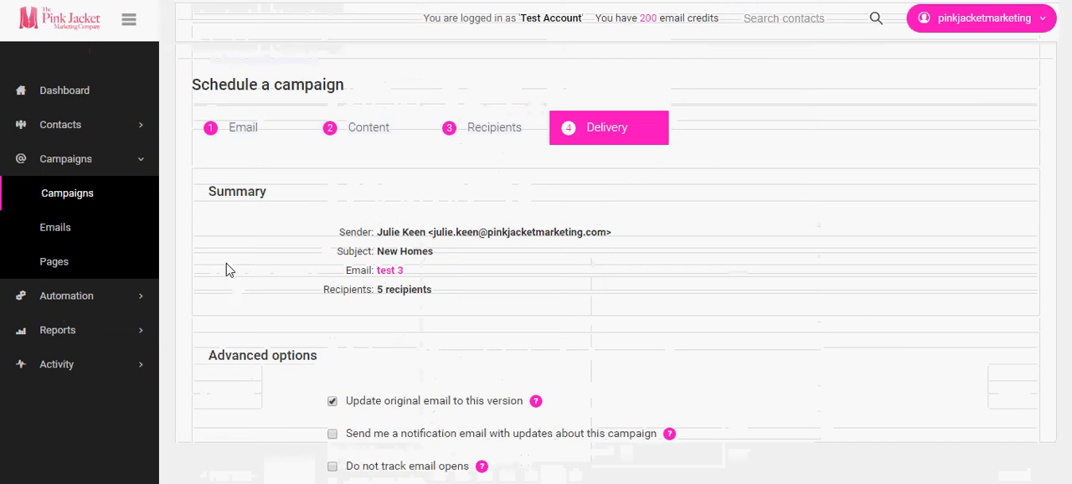
{"action": "left_click", "coordinate": [76, 86]}
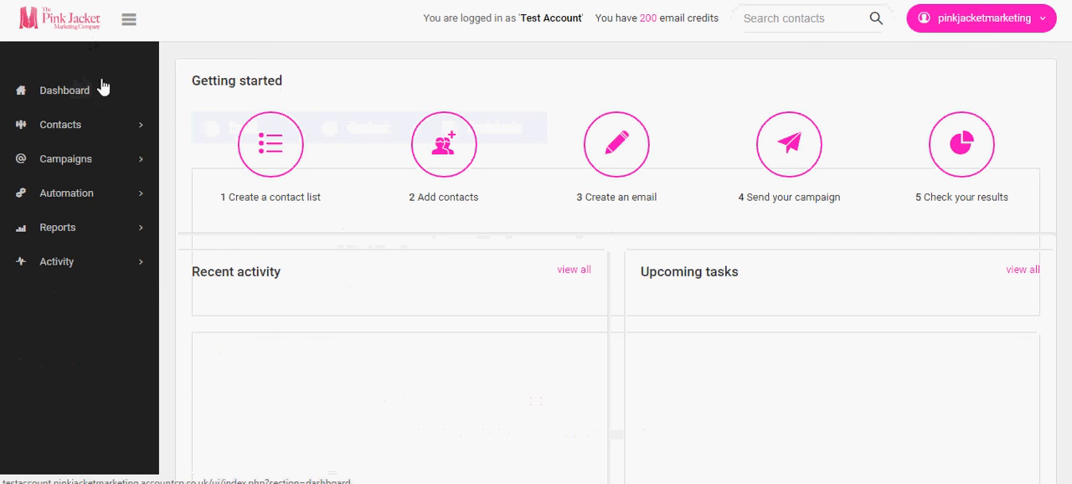
{"action": "left_click", "coordinate": [75, 167]}
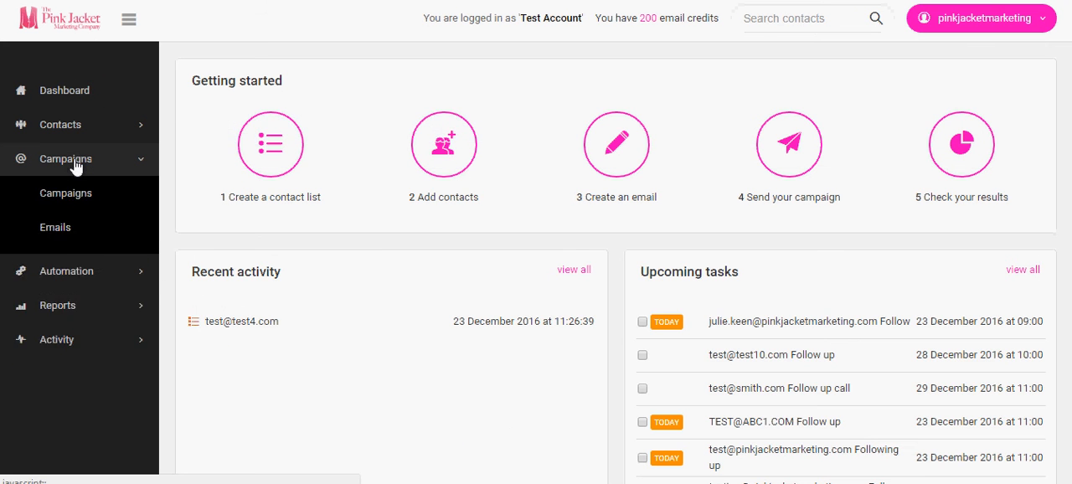
{"action": "left_click", "coordinate": [47, 221]}
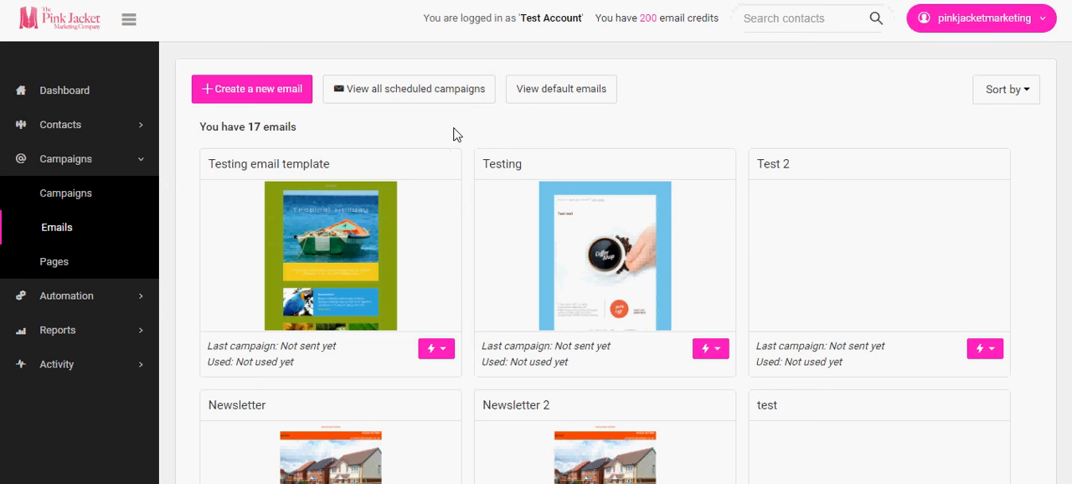
{"action": "scroll", "coordinate": [467, 142], "scroll_direction": "down", "scroll_amount": 2}
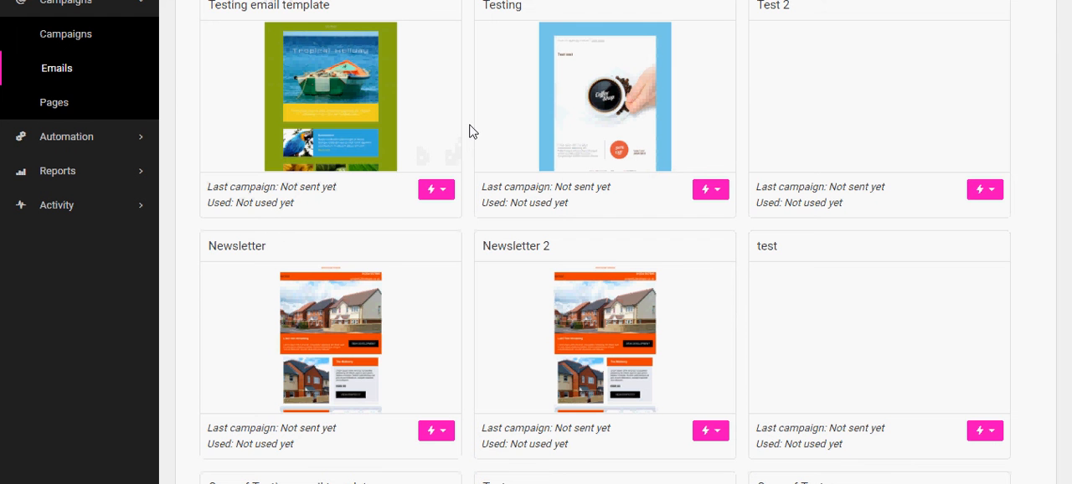
{"action": "left_click", "coordinate": [445, 191]}
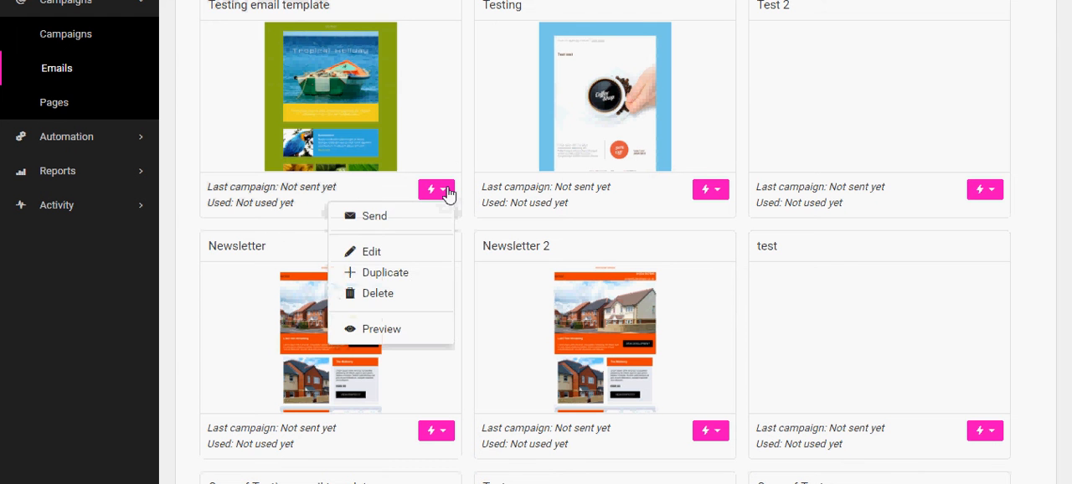
{"action": "left_click", "coordinate": [382, 221]}
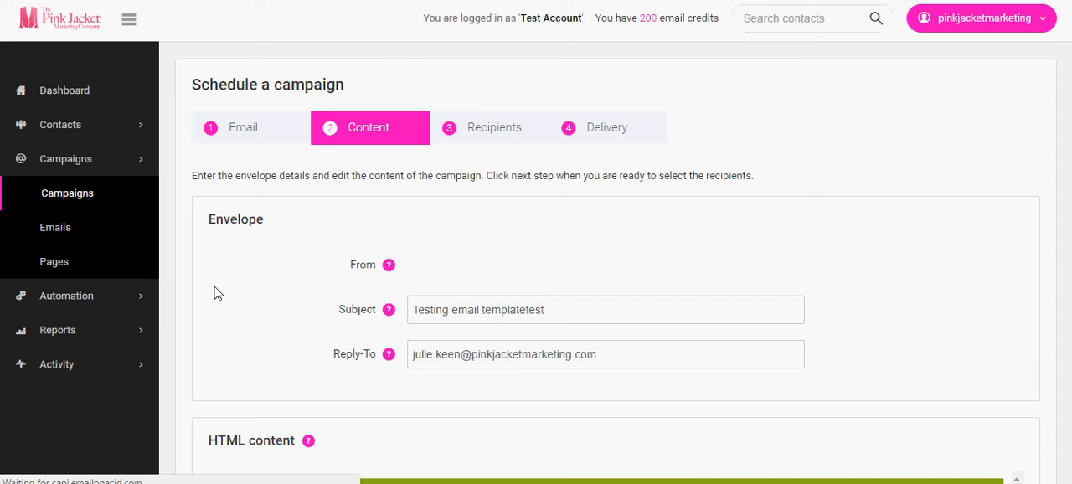
- Review the content of the "Testing email template" campaign and proceed to its recipient selection
{"action": "scroll", "coordinate": [216, 293], "scroll_direction": "down", "scroll_amount": 5}
{"action": "scroll", "coordinate": [196, 263], "scroll_direction": "down", "scroll_amount": 6}
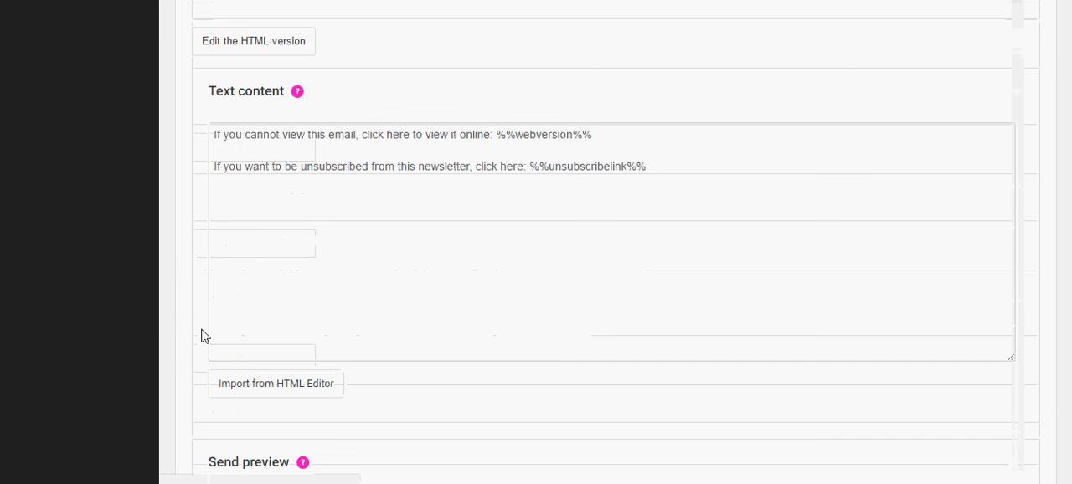
{"action": "scroll", "coordinate": [204, 335], "scroll_direction": "down", "scroll_amount": 5}
{"action": "left_click", "coordinate": [323, 228]}
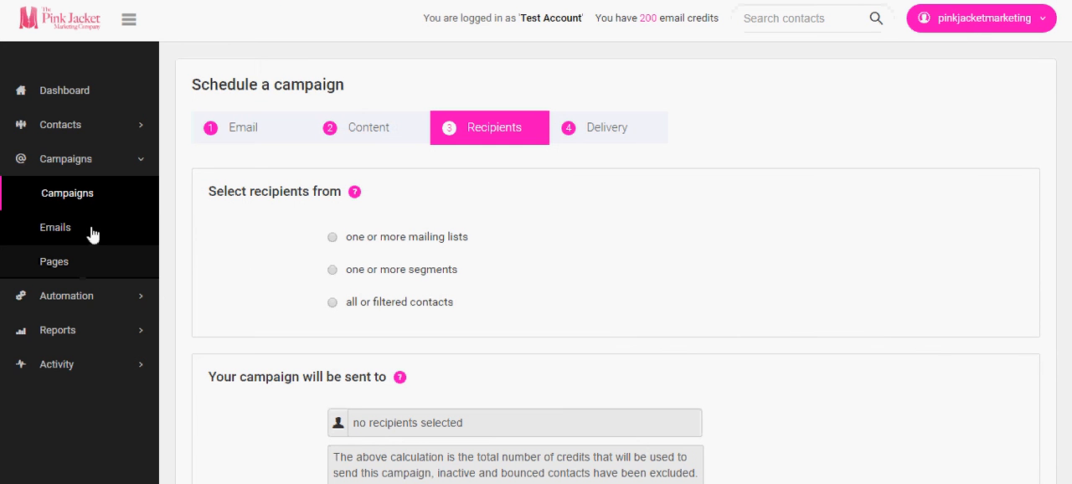
- Open the contact lists and view the actions available for the Newsletter list
{"action": "left_click", "coordinate": [74, 125]}
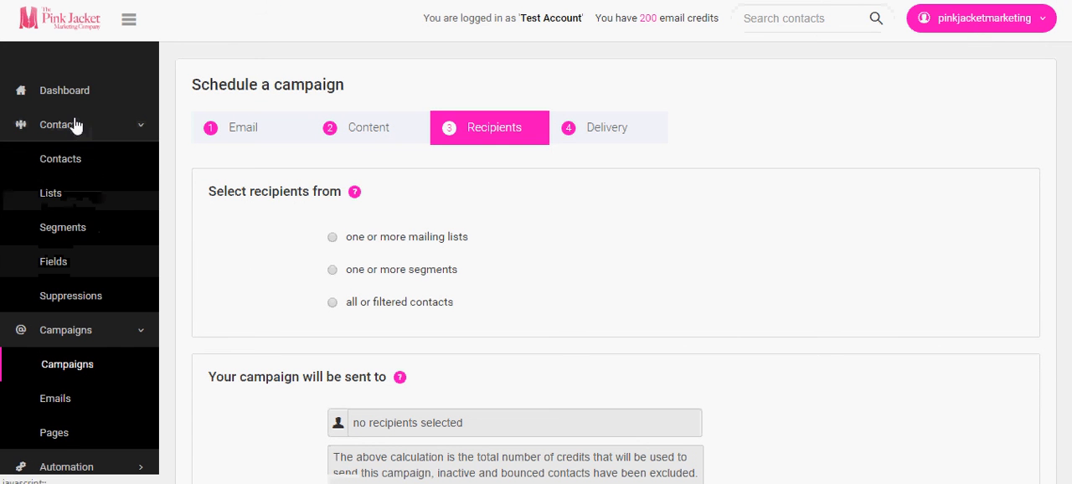
{"action": "left_click", "coordinate": [67, 195]}
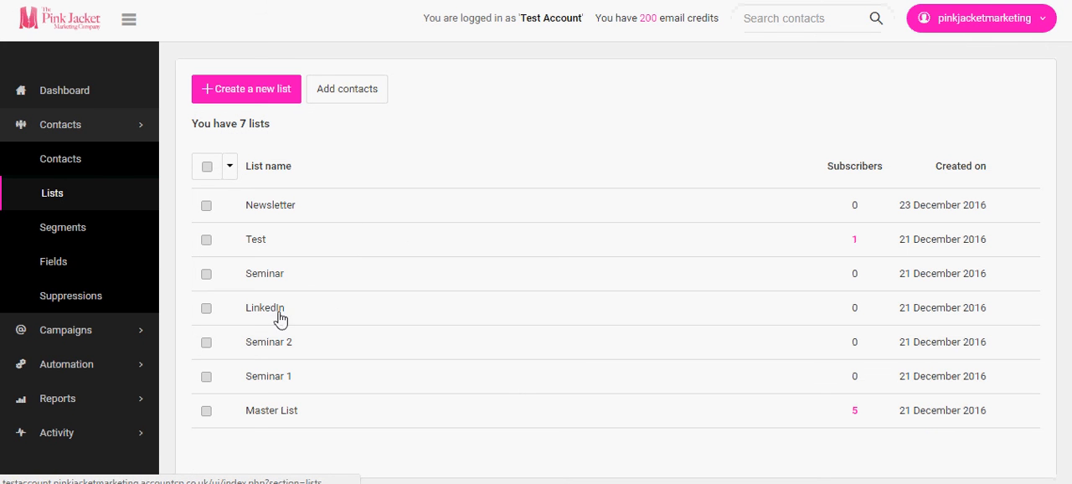
{"action": "mouse_move", "coordinate": [1003, 211]}
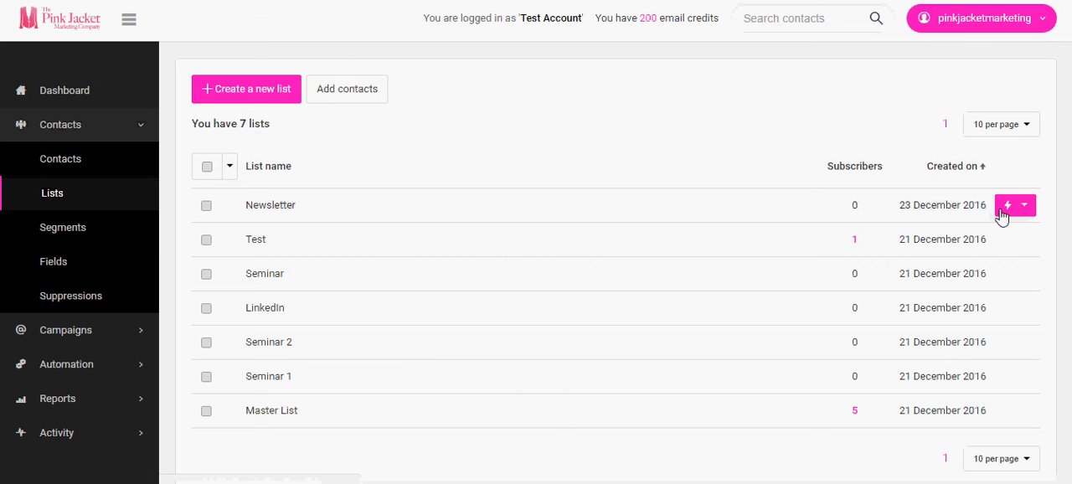
{"action": "left_click", "coordinate": [1024, 206]}
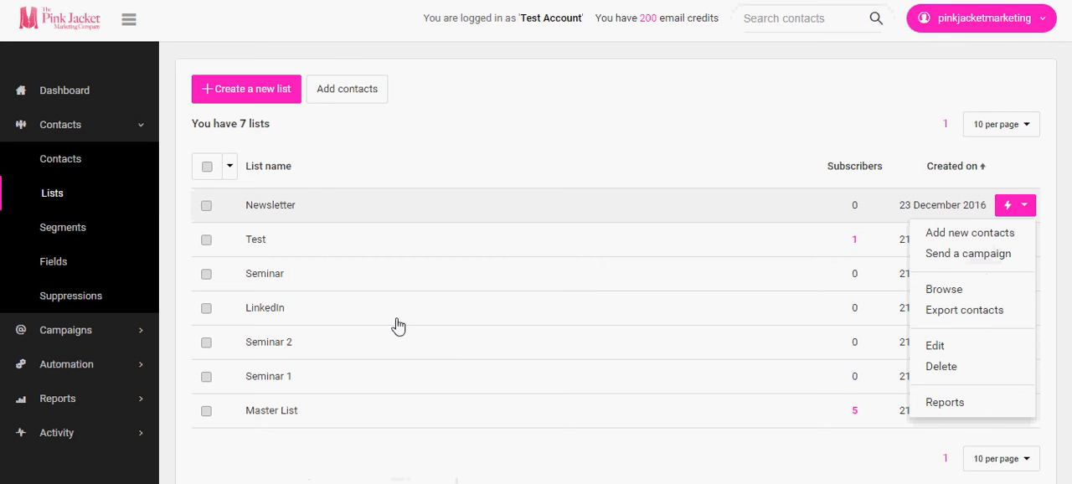
{"action": "left_click", "coordinate": [379, 259]}
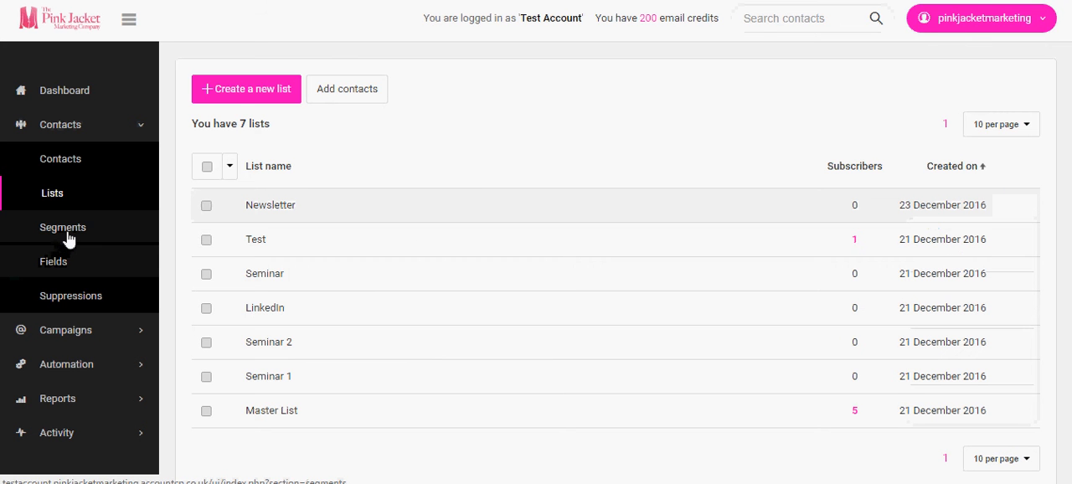
- View the contact segments and return to the dashboard
{"action": "left_click", "coordinate": [71, 239]}
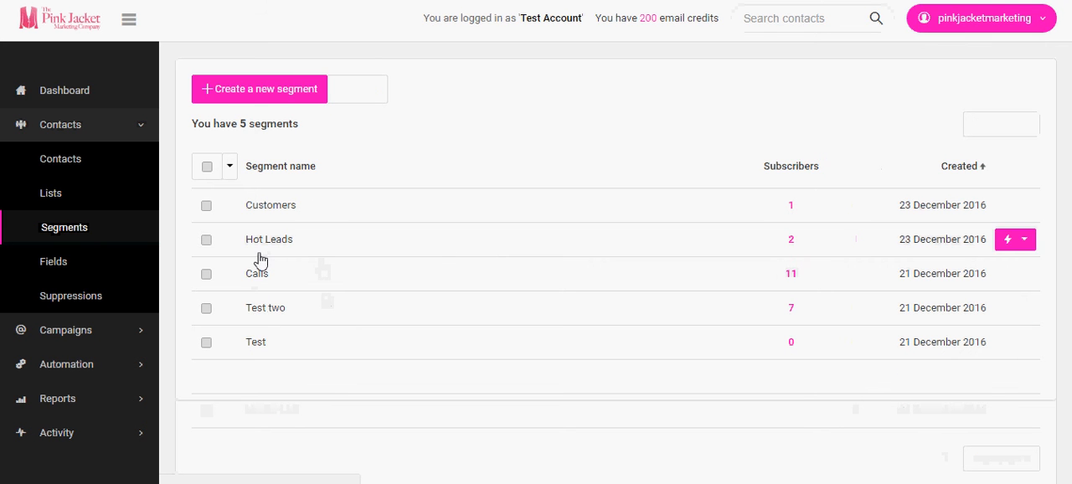
{"action": "left_click", "coordinate": [70, 96]}
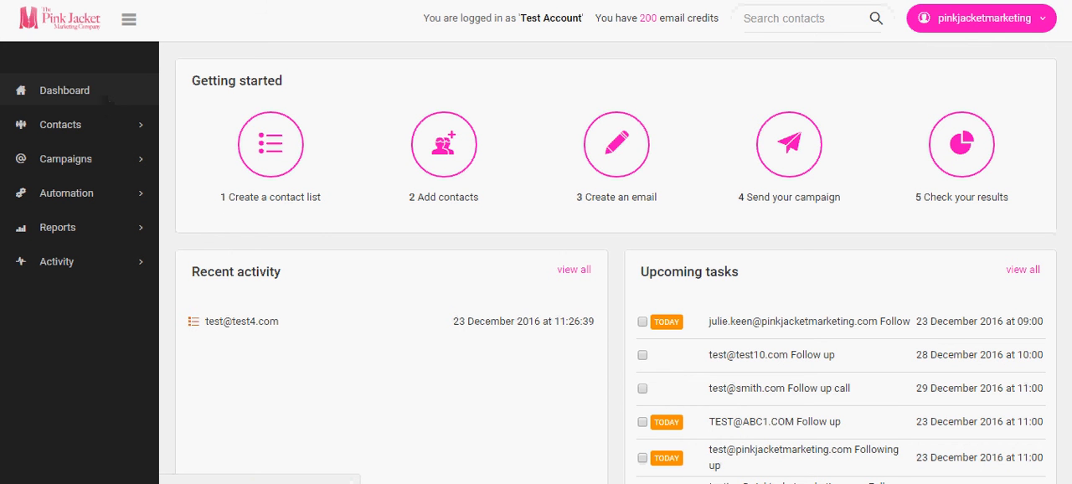
{"action": "mouse_move", "coordinate": [762, 483]}
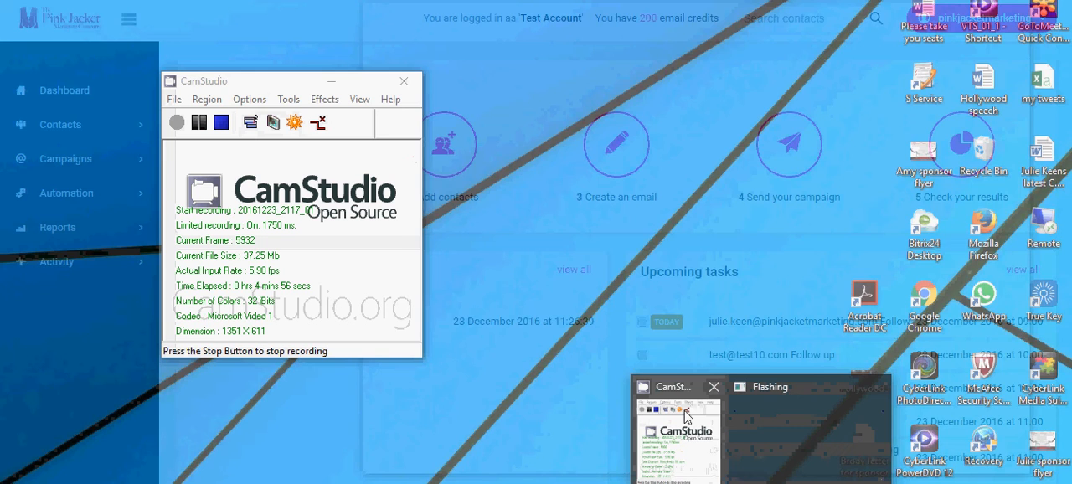